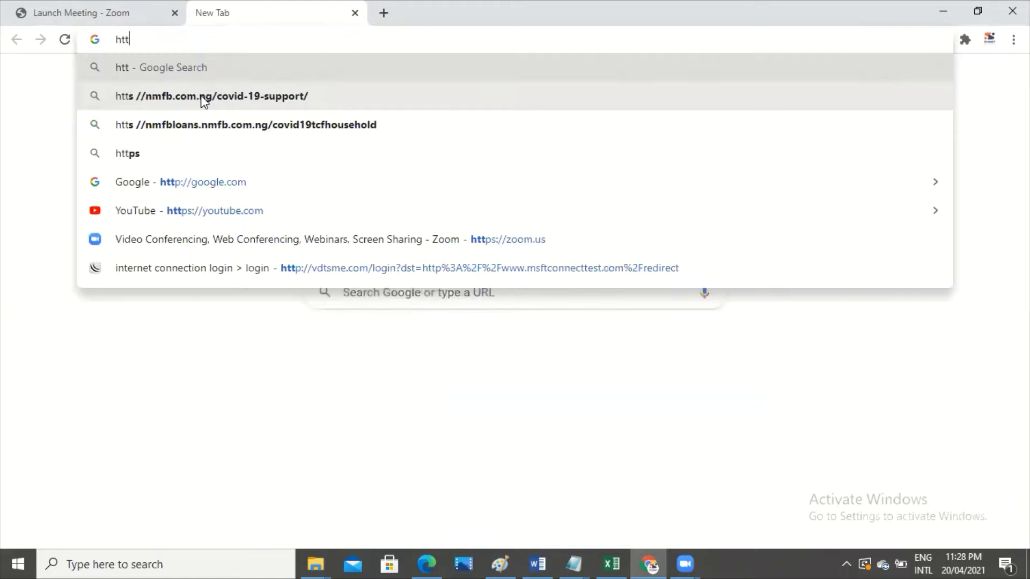
text(ps)
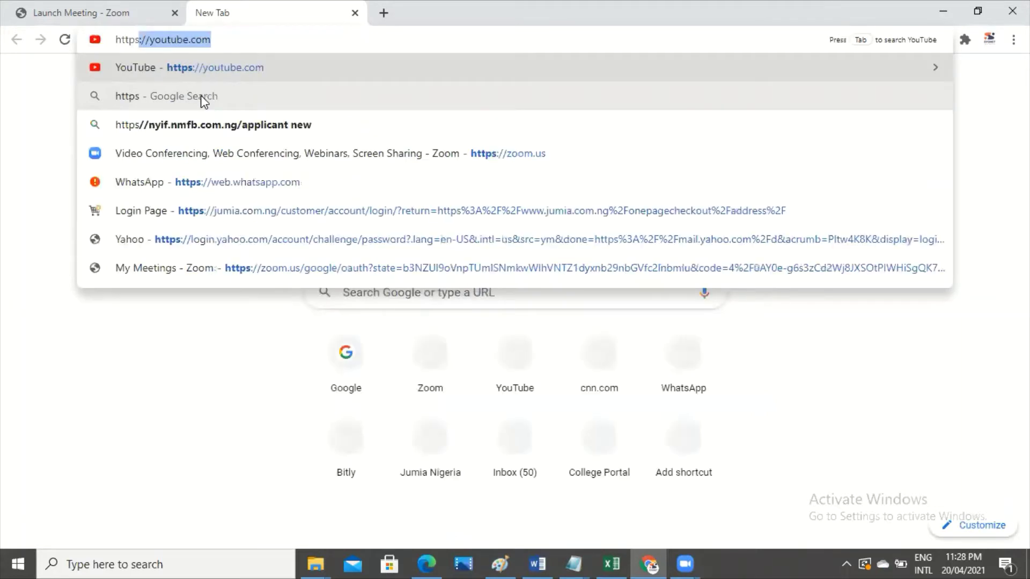
text(?)
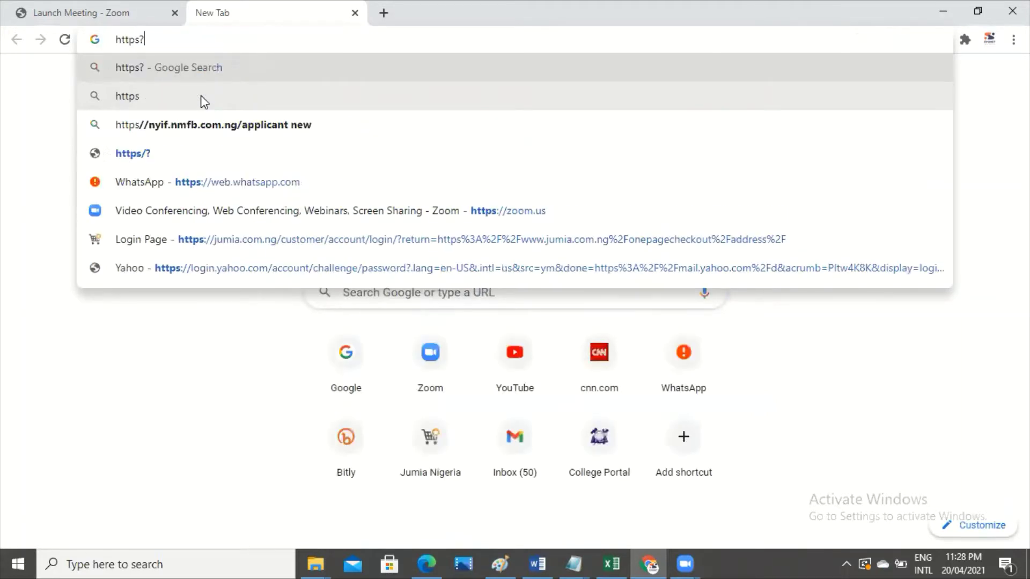
key(BackSpace)
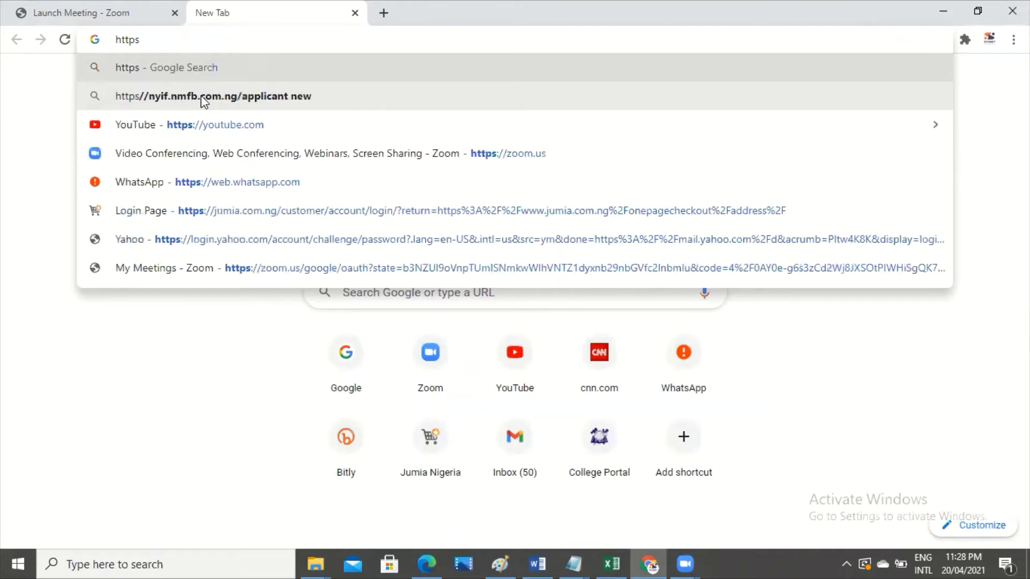
text(:)
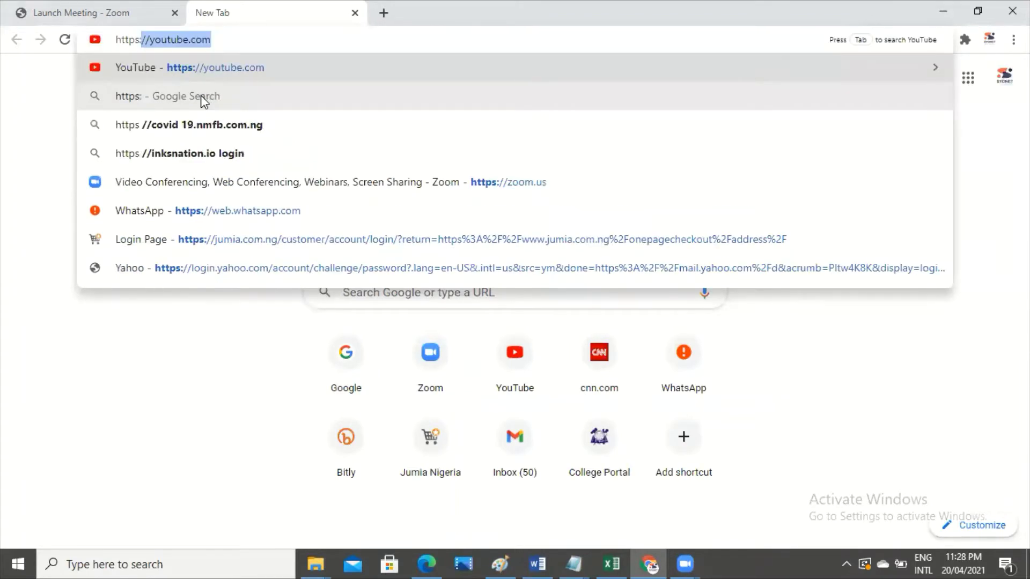
text(//)
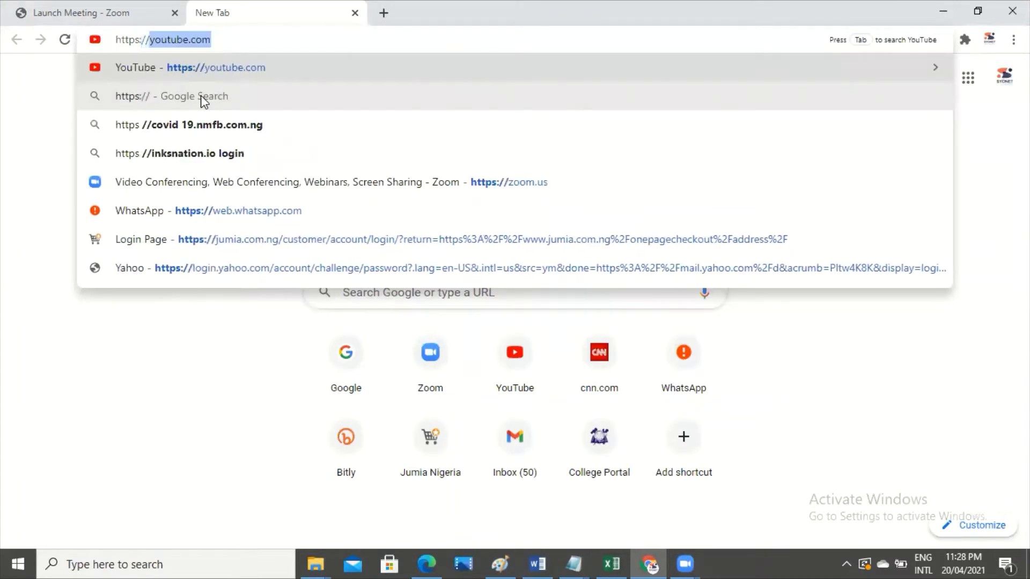
text(www)
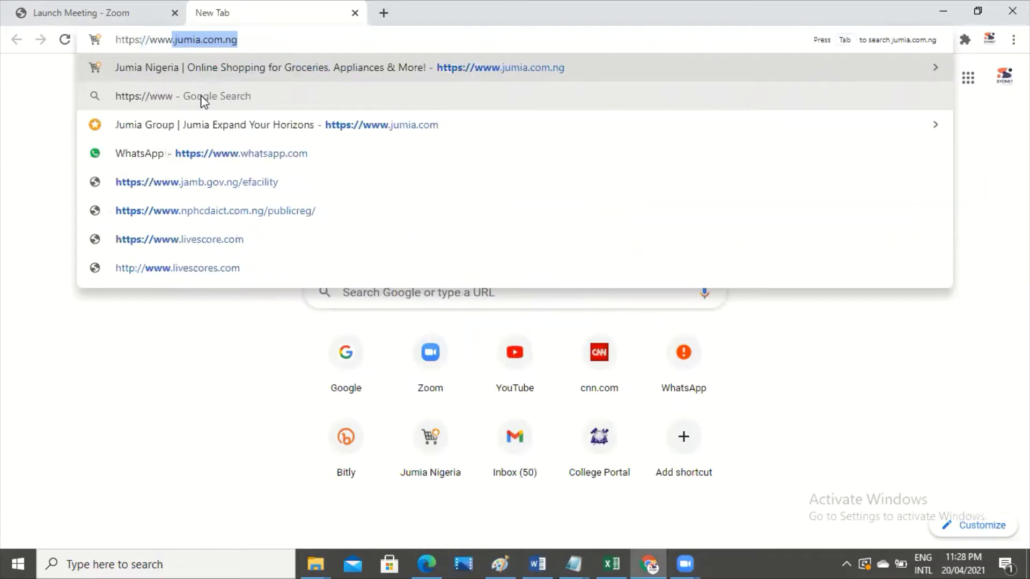
text(.sy)
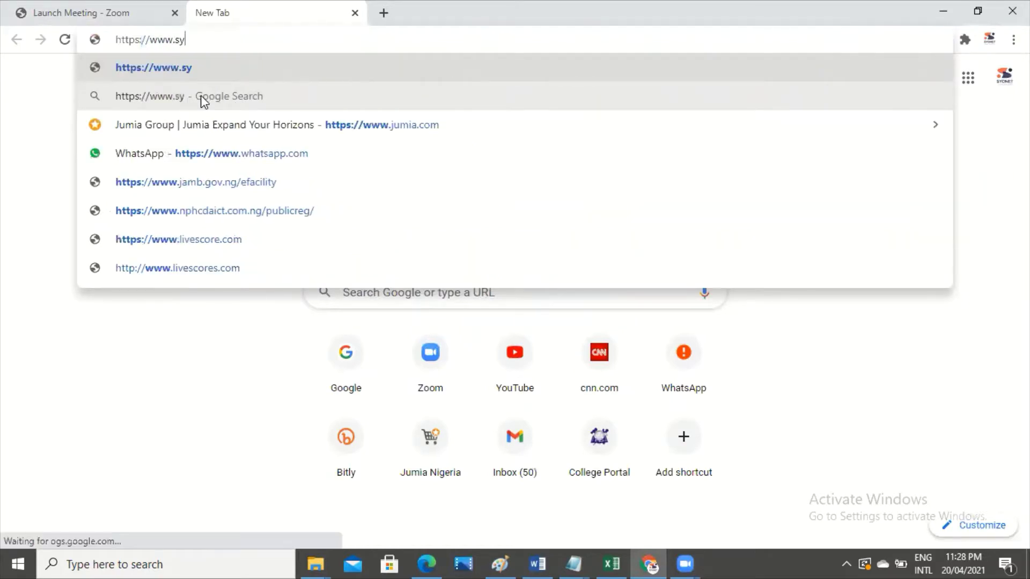
text(dnetsol)
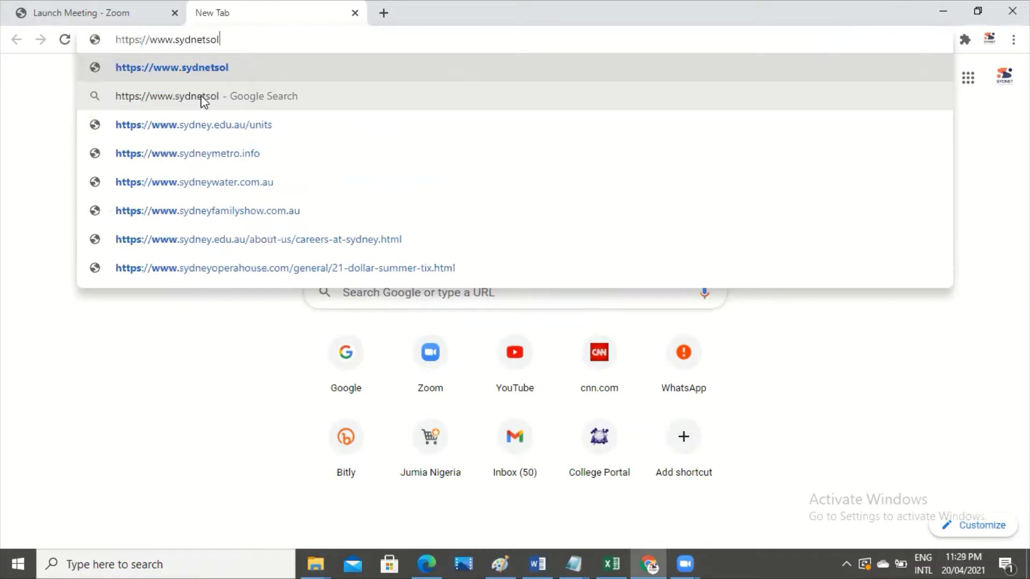
text(utions)
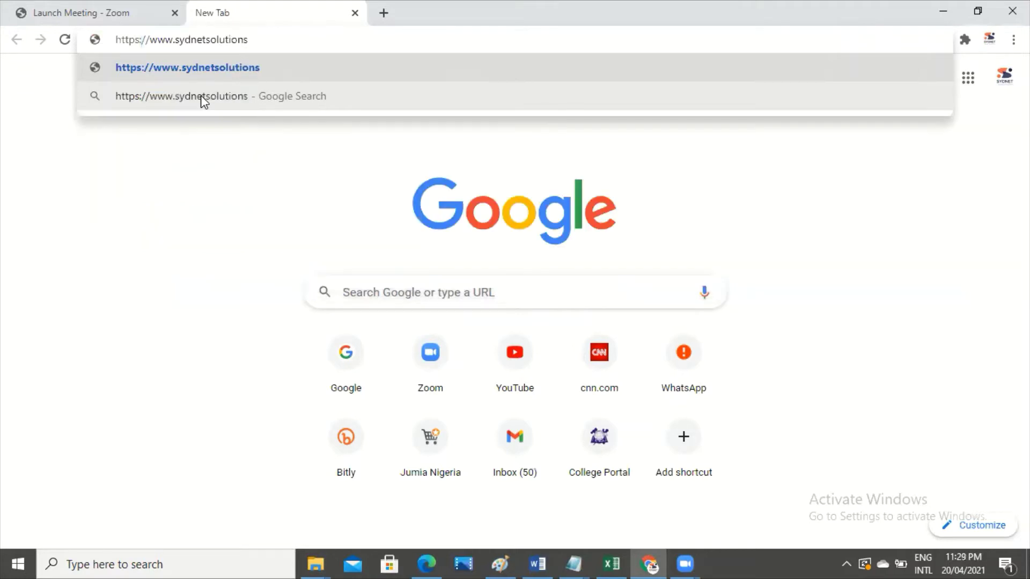
text(.co)
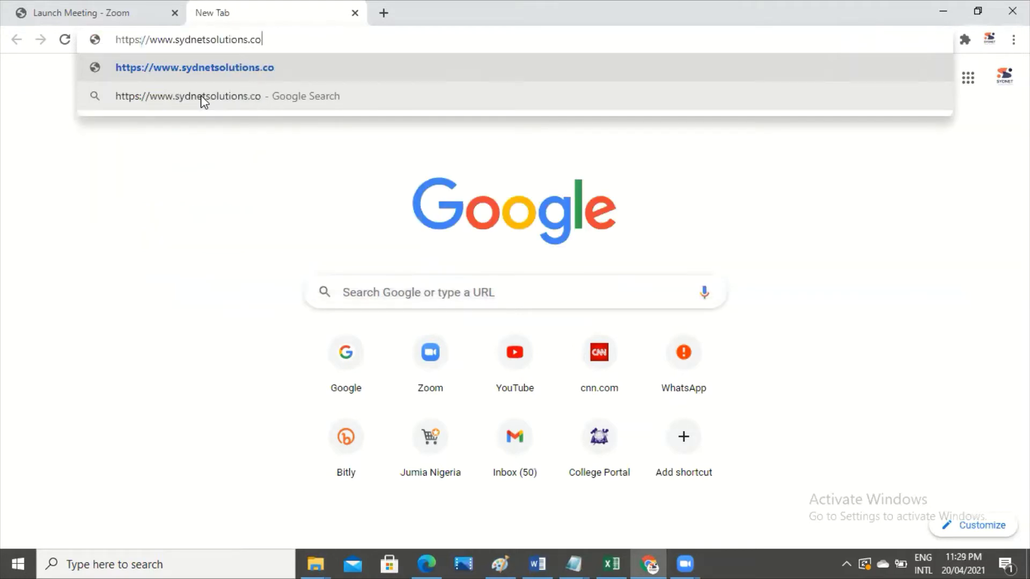
text(m)
key(Return)
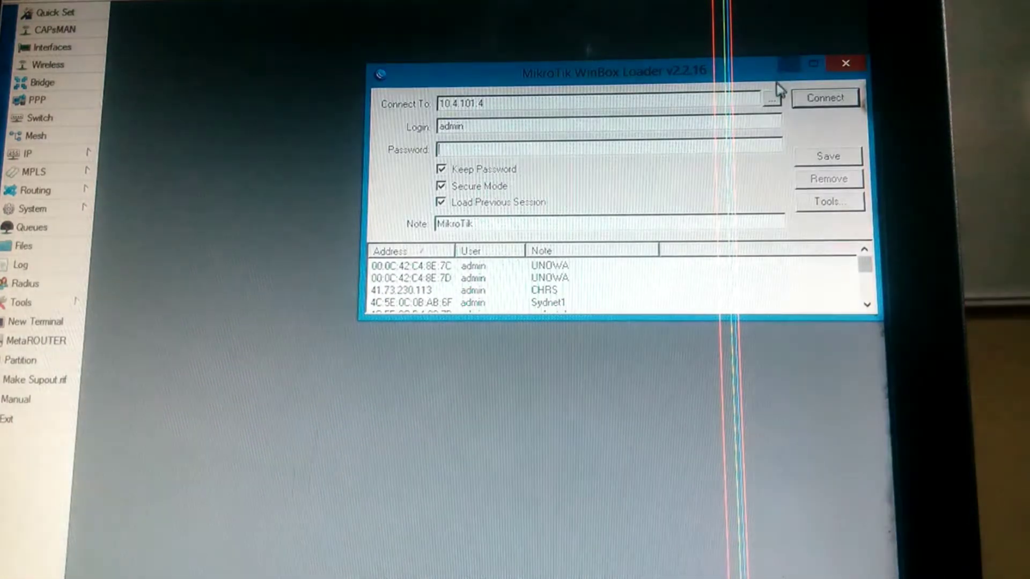
Step: Check the neighbor list shows Identity MikroTik, then view the router's log in WinBox
click(771, 98)
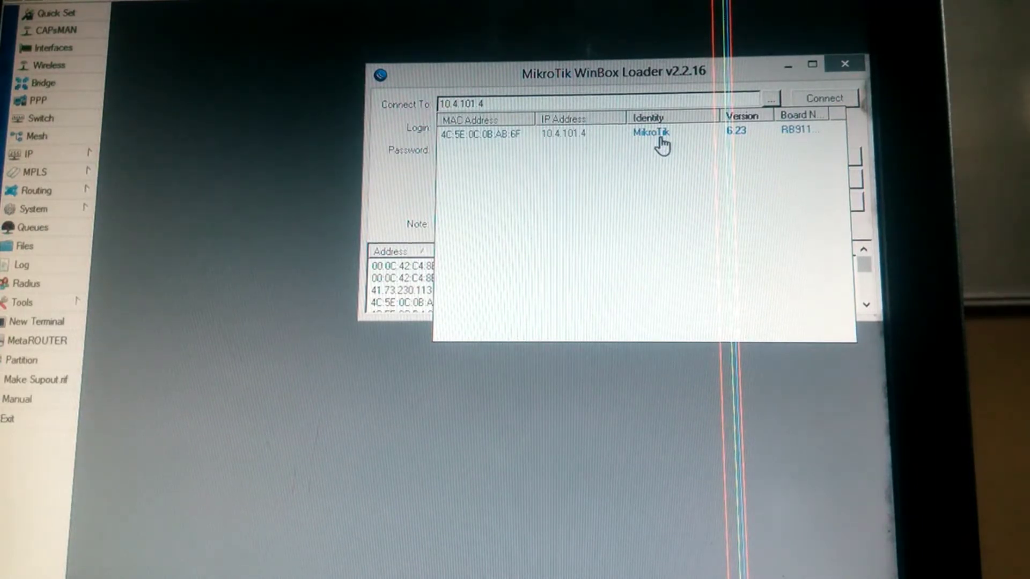
key(super+c)
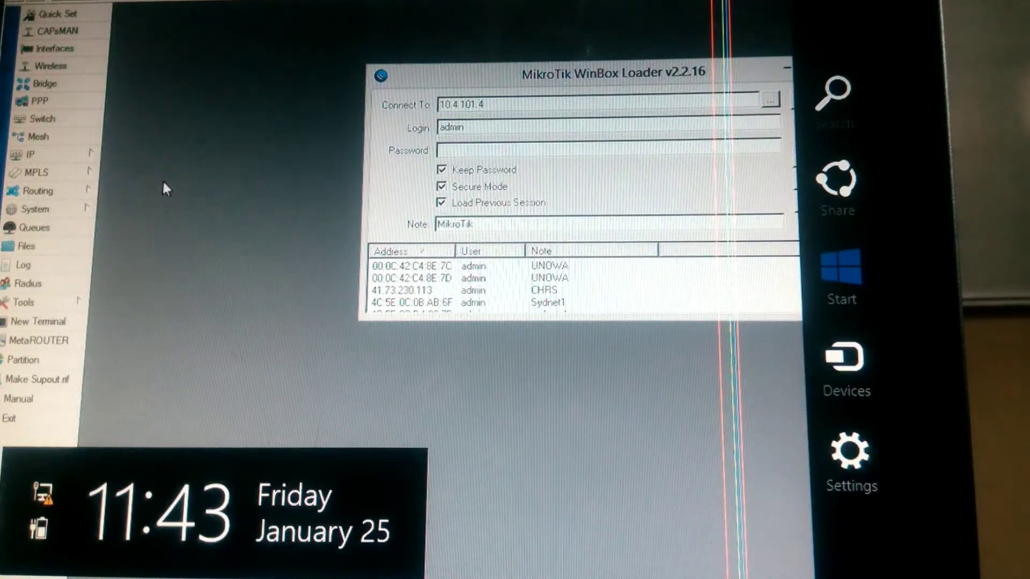
click(28, 234)
click(44, 268)
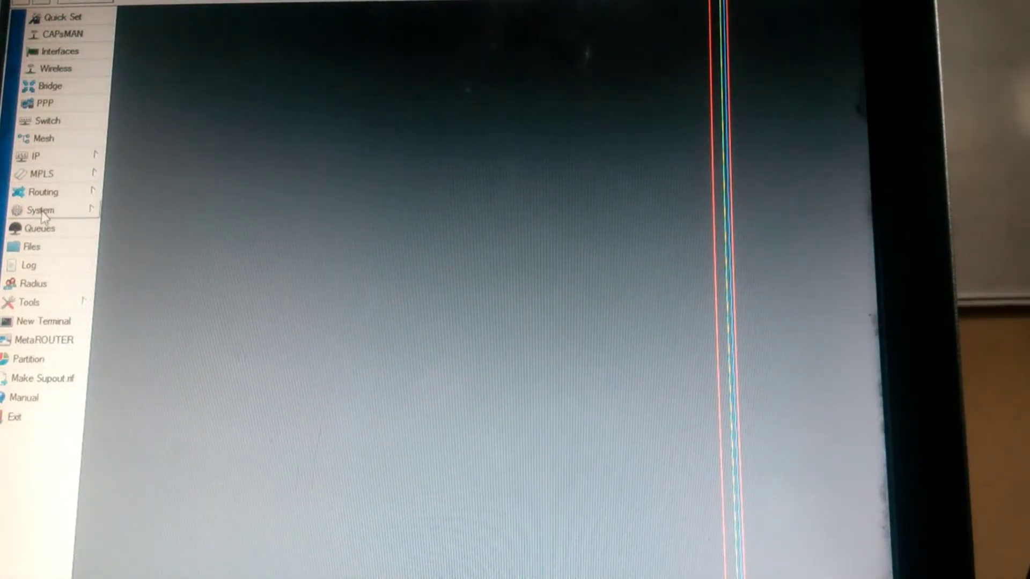
Step: Reach the System > Identity settings to replace MikroTik with Network
click(42, 213)
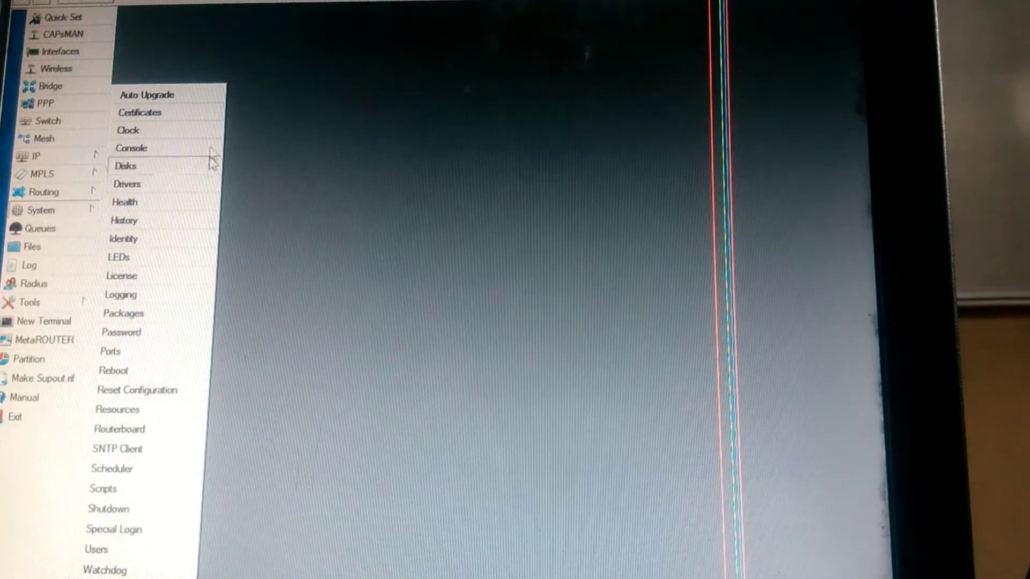
click(156, 241)
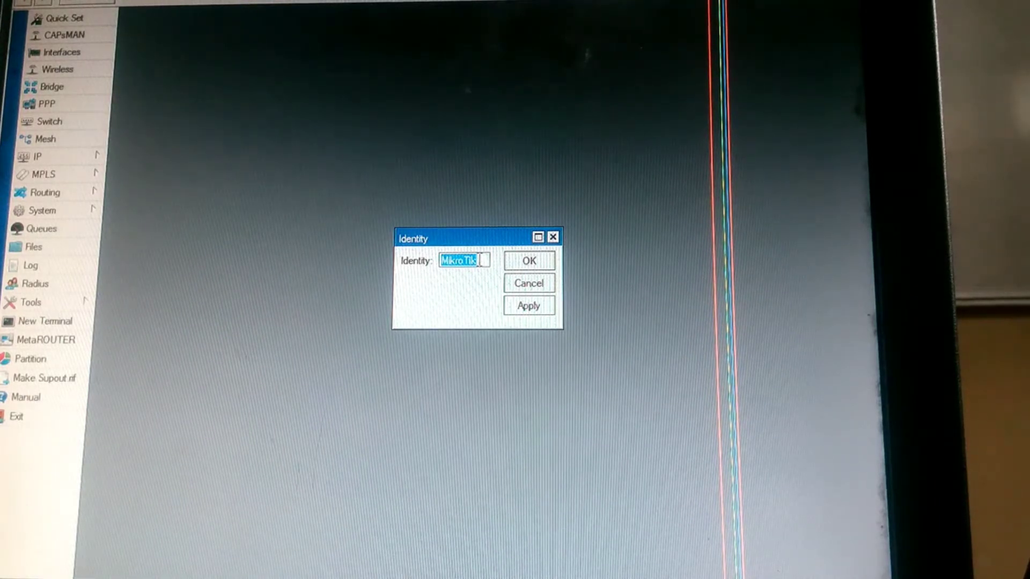
text(Net)
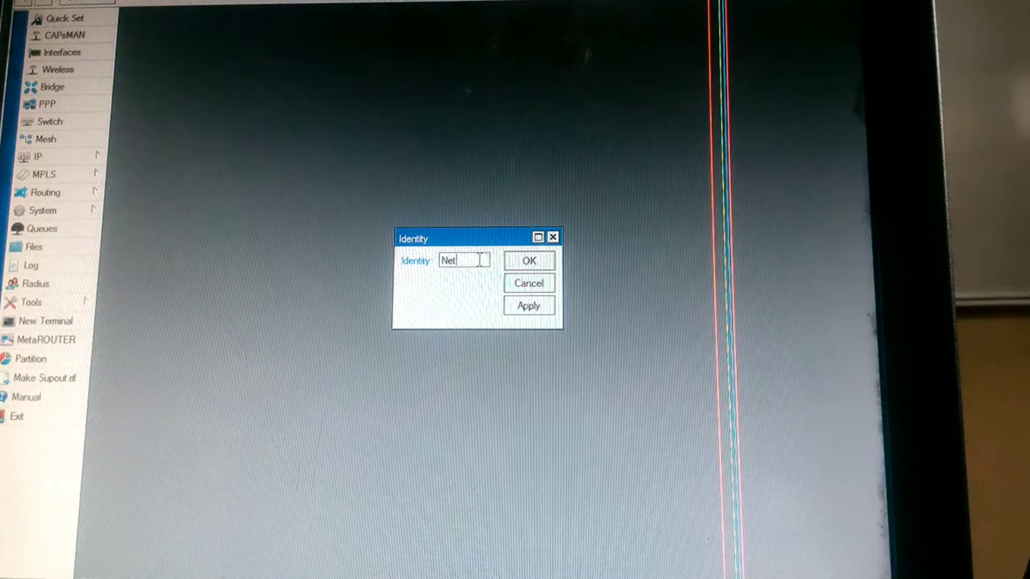
text(work)
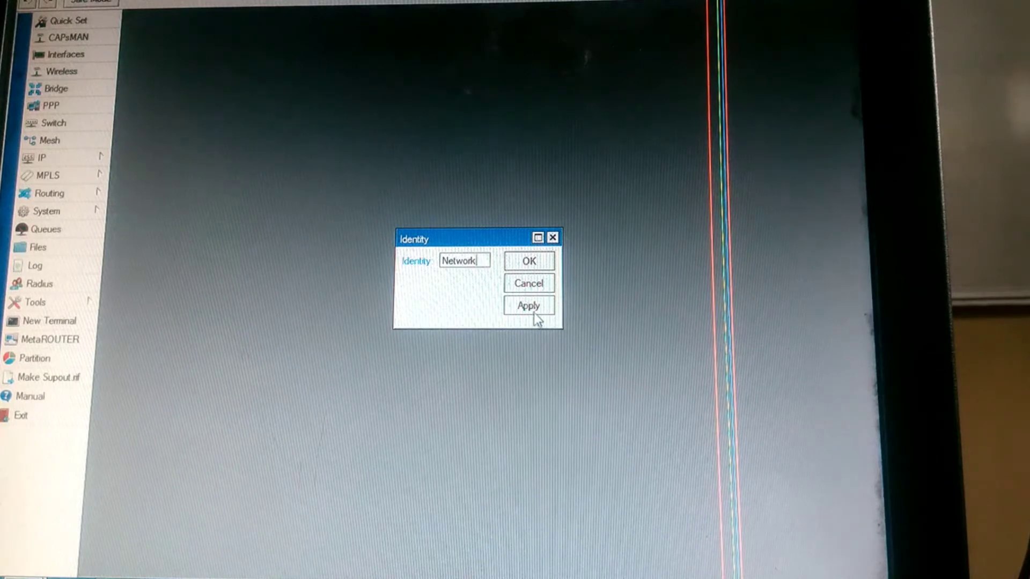
Step: Apply the identity Network and verify it in the loader's neighbor list
click(525, 266)
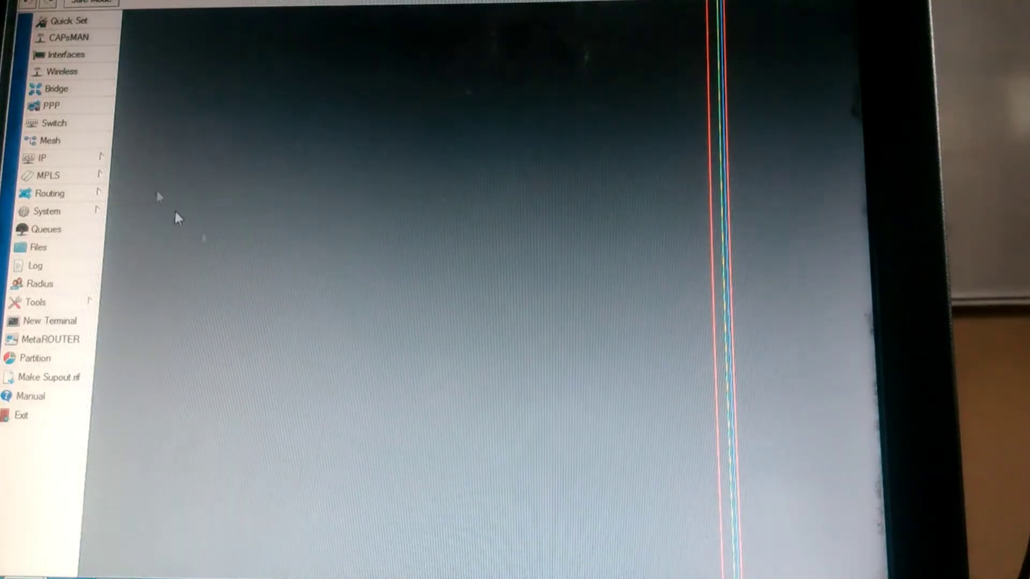
mouse_move(40, 574)
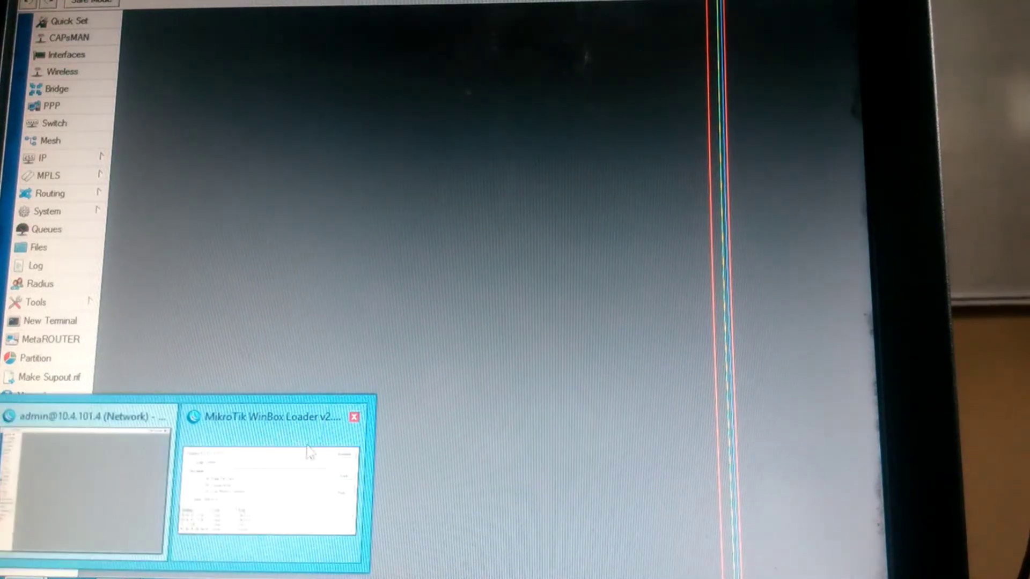
click(292, 486)
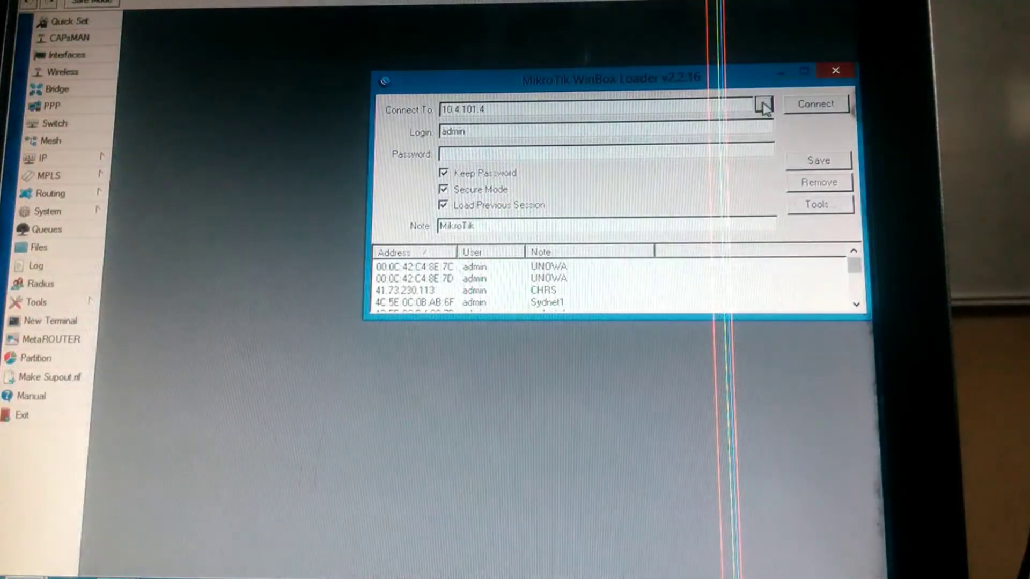
click(763, 105)
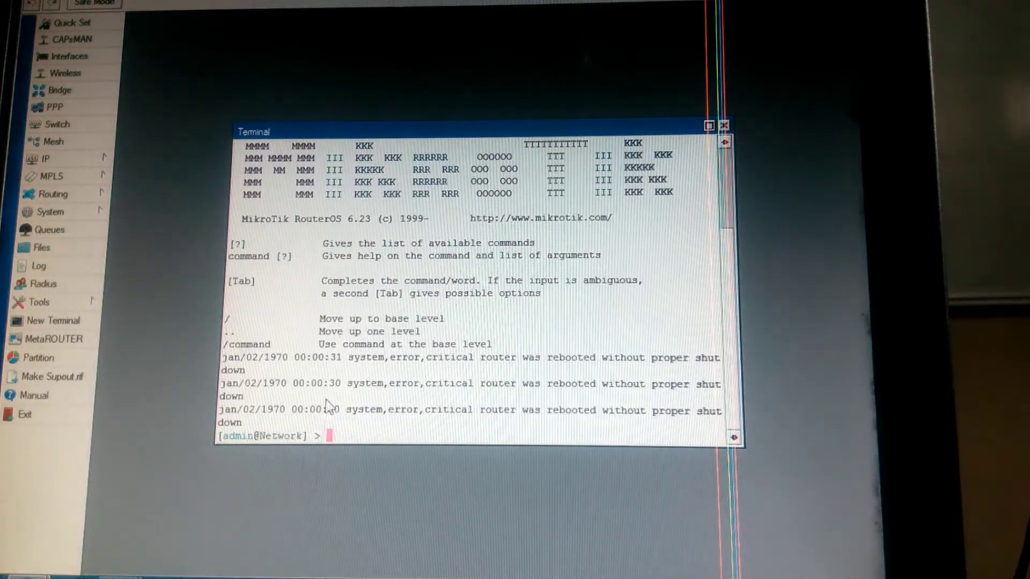
Step: Enter 'system identity ' in the terminal to list its edit, export, get, print and set subcommands
key(Return)
key(Return)
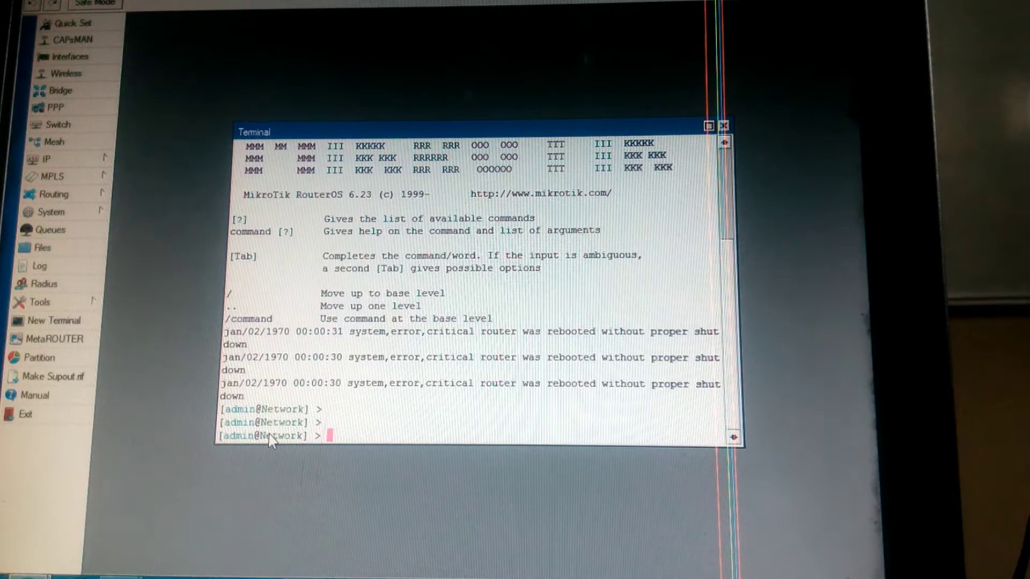
text(st)
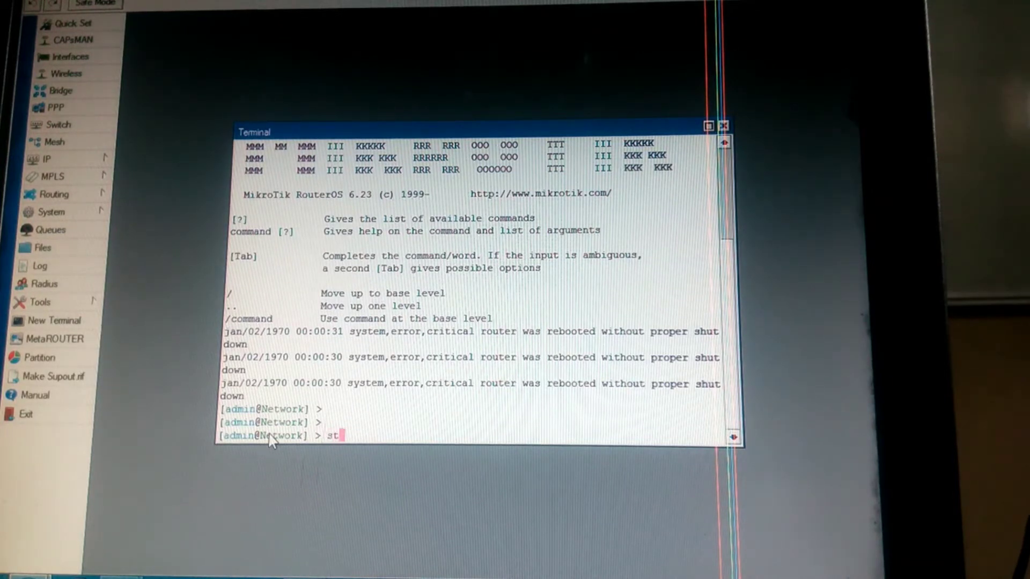
text(ystem)
key(BackSpace)
key(BackSpace)
key(BackSpace)
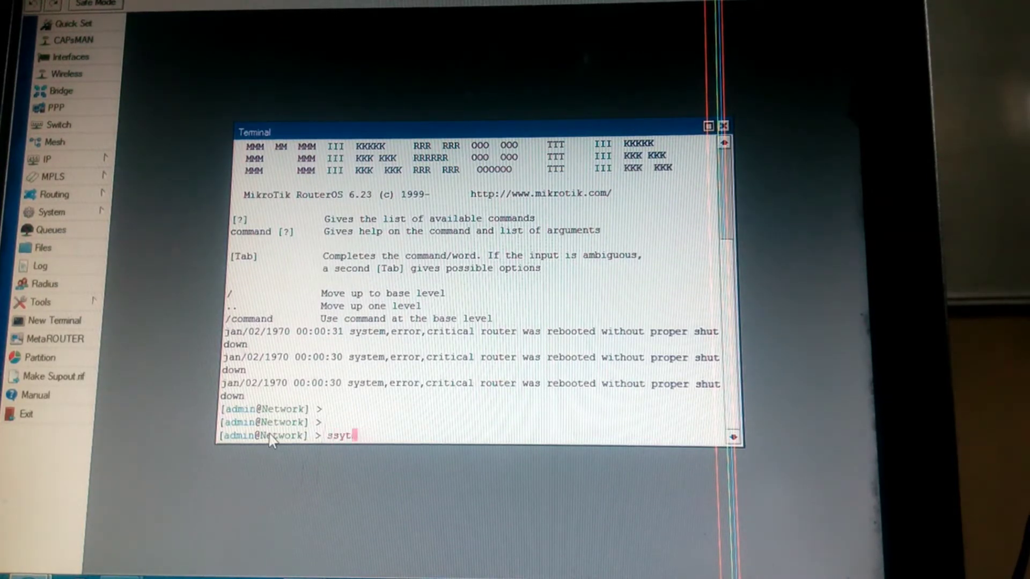
key(BackSpace)
key(BackSpace)
key(BackSpace)
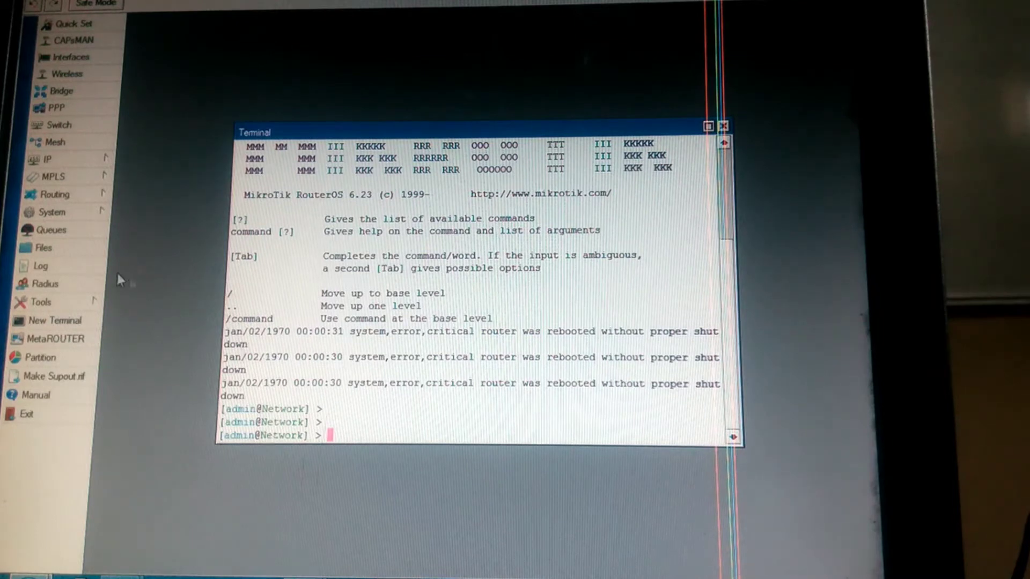
click(66, 215)
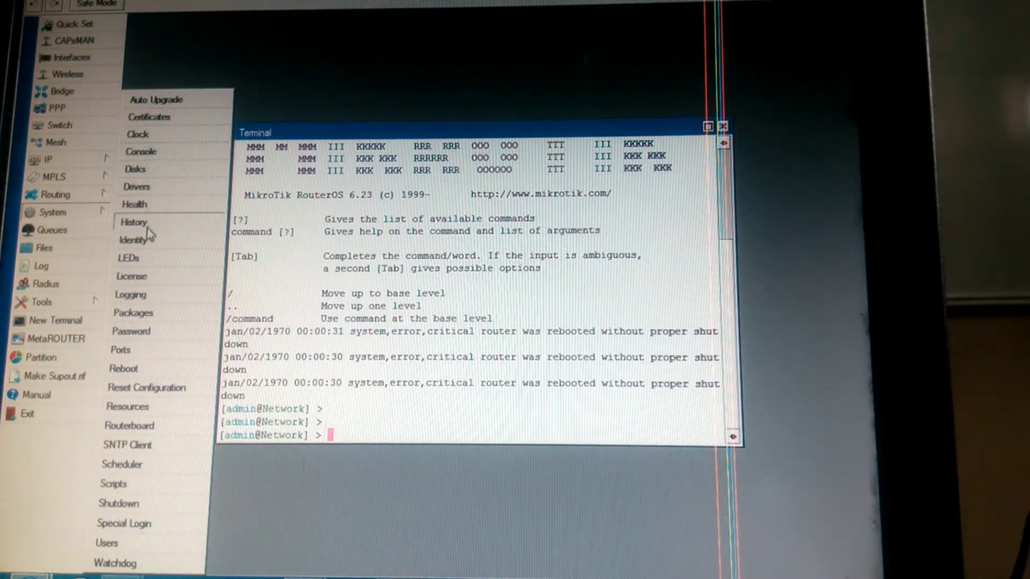
click(426, 423)
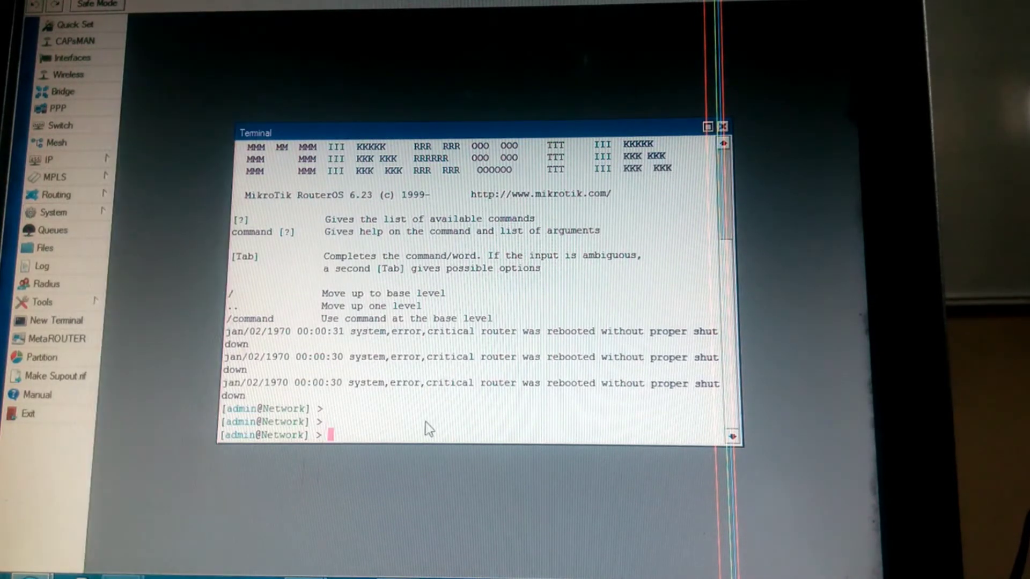
text(system id)
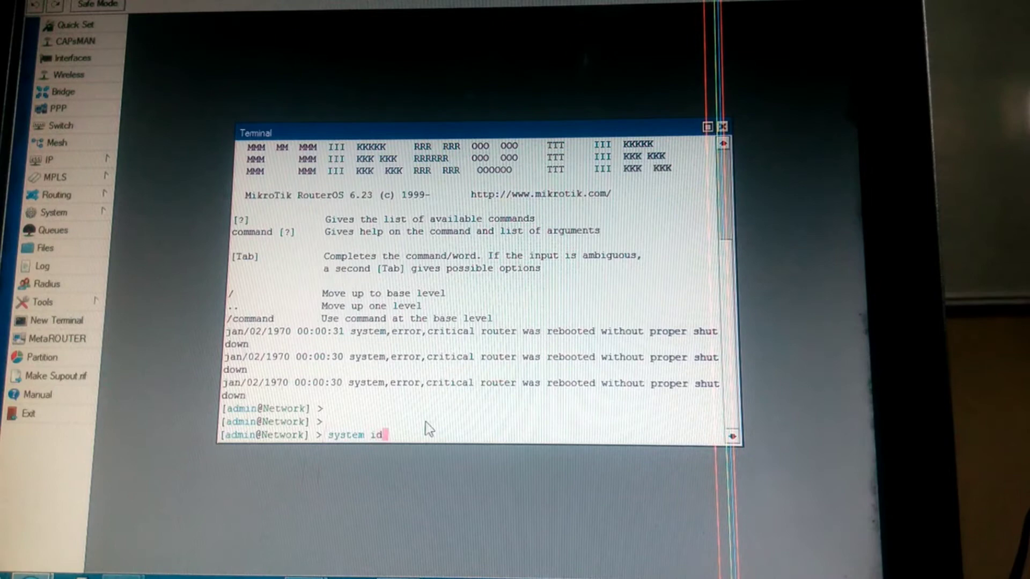
text(entity)
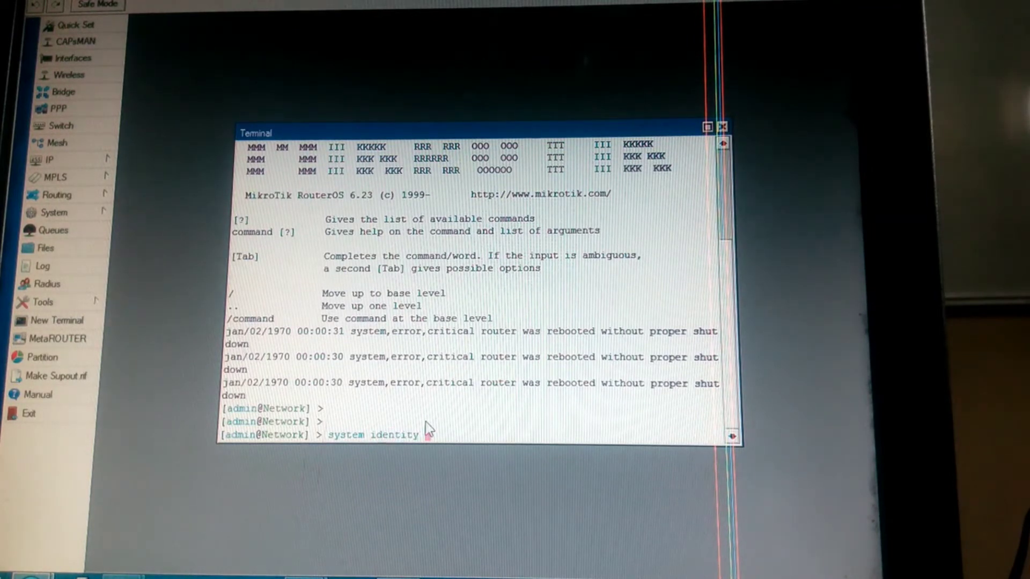
key(Tab)
key(Tab)
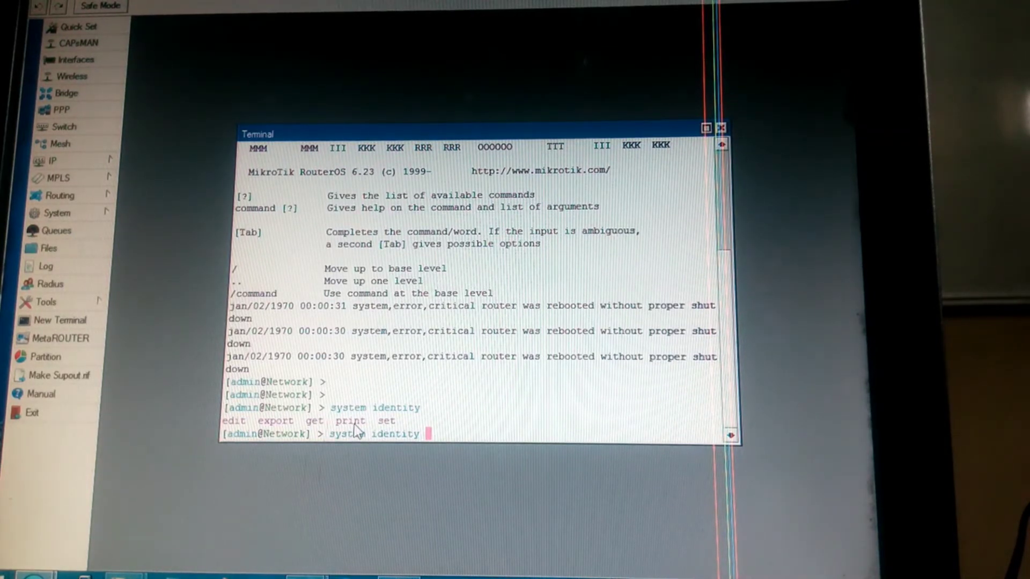
text(print)
Step: Run 'system identity print' showing name Network, then show help for 'system identity set'
key(Return)
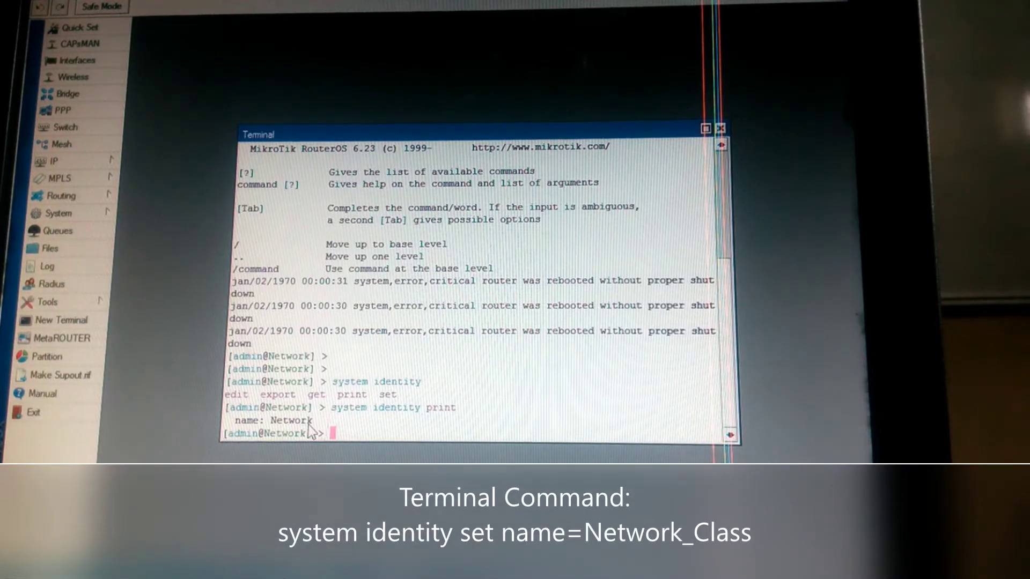
text(system identity )
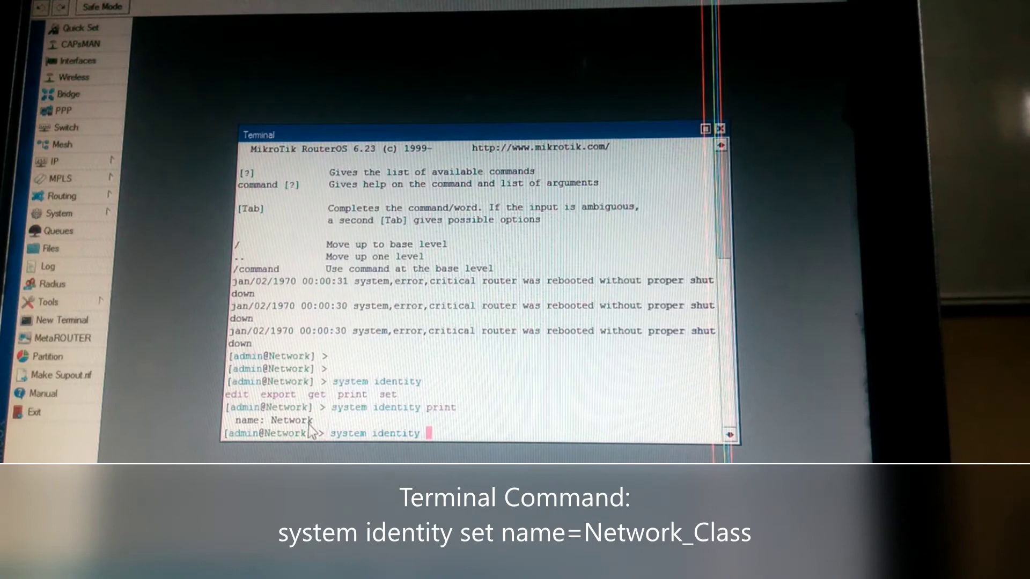
text(set )
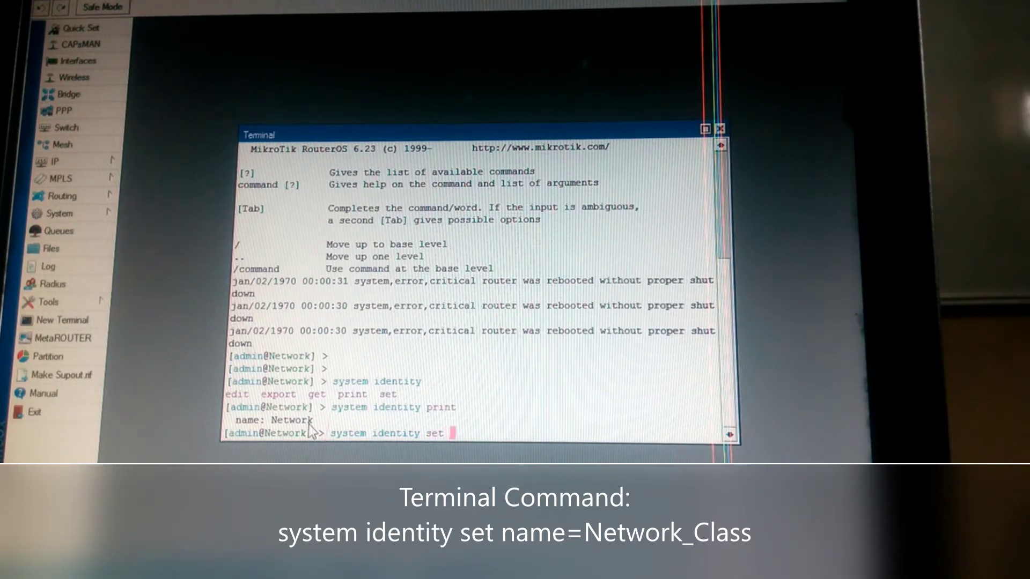
text(name=)
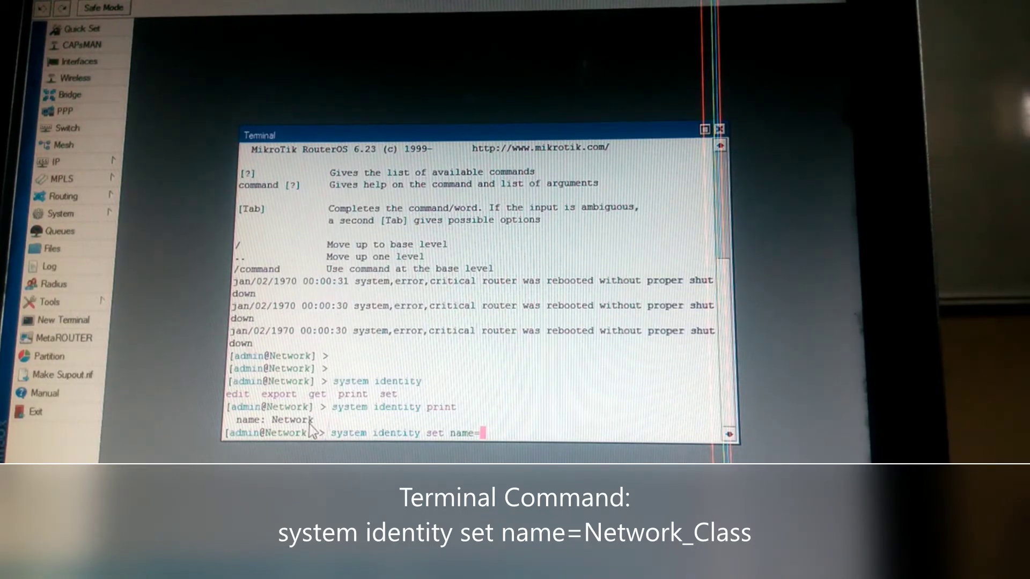
key(BackSpace)
key(BackSpace)
key(BackSpace)
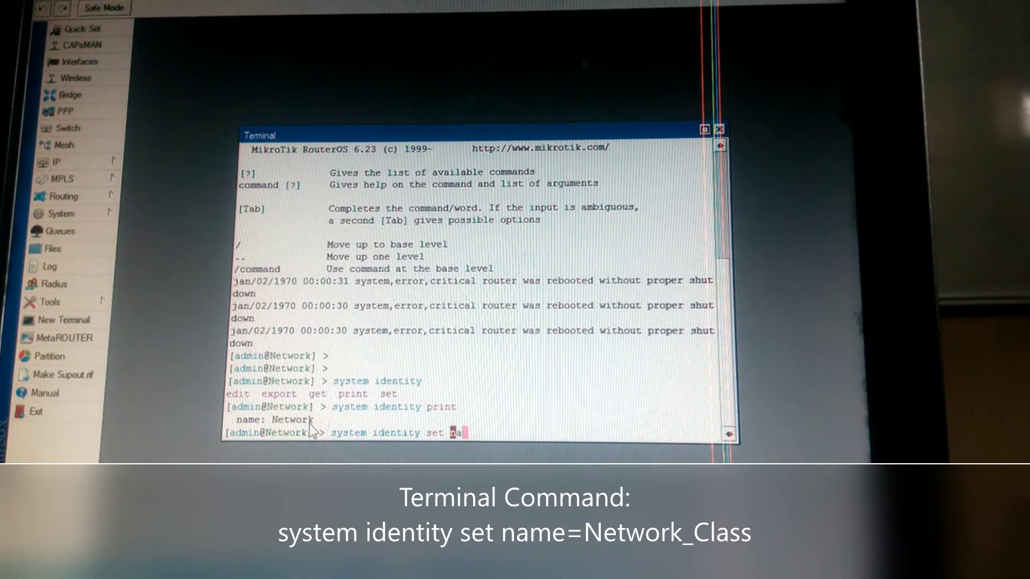
key(BackSpace)
key(BackSpace)
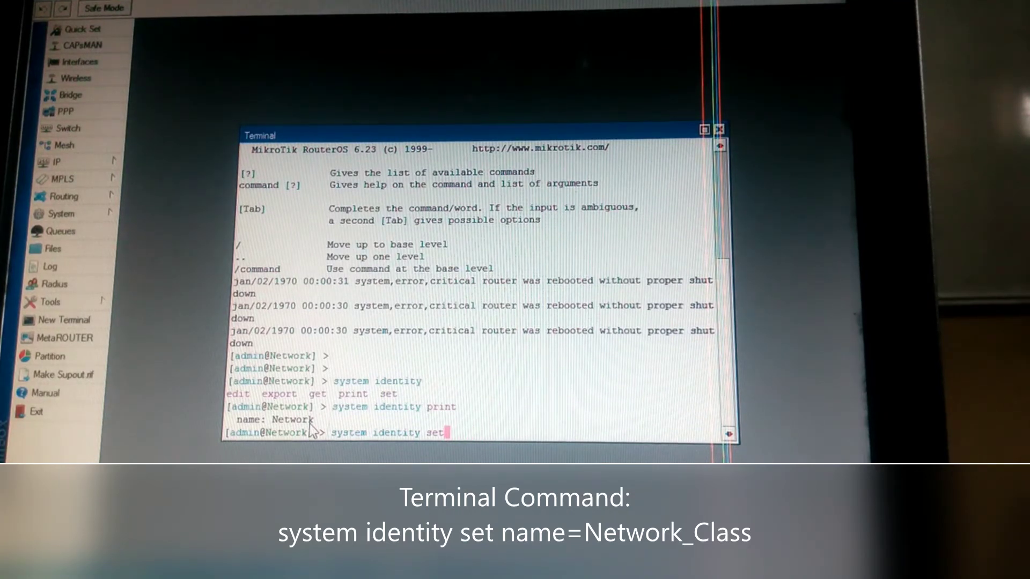
key(question)
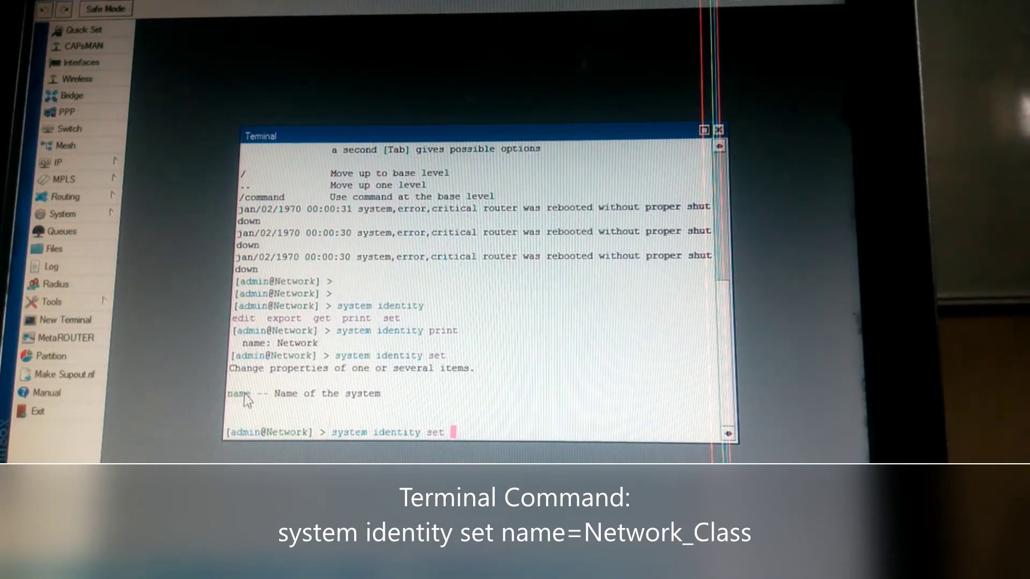
text(name=)
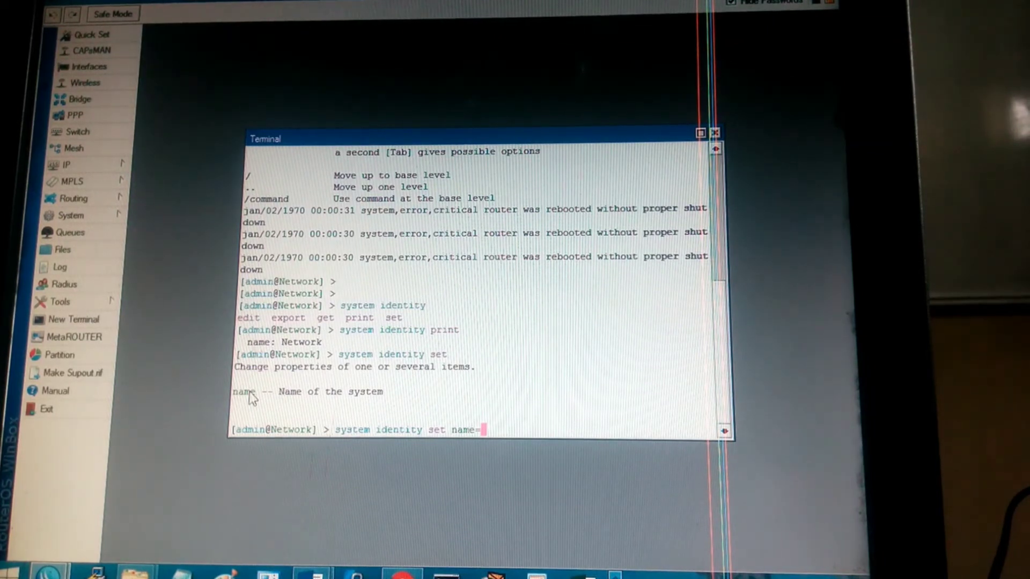
text(Net)
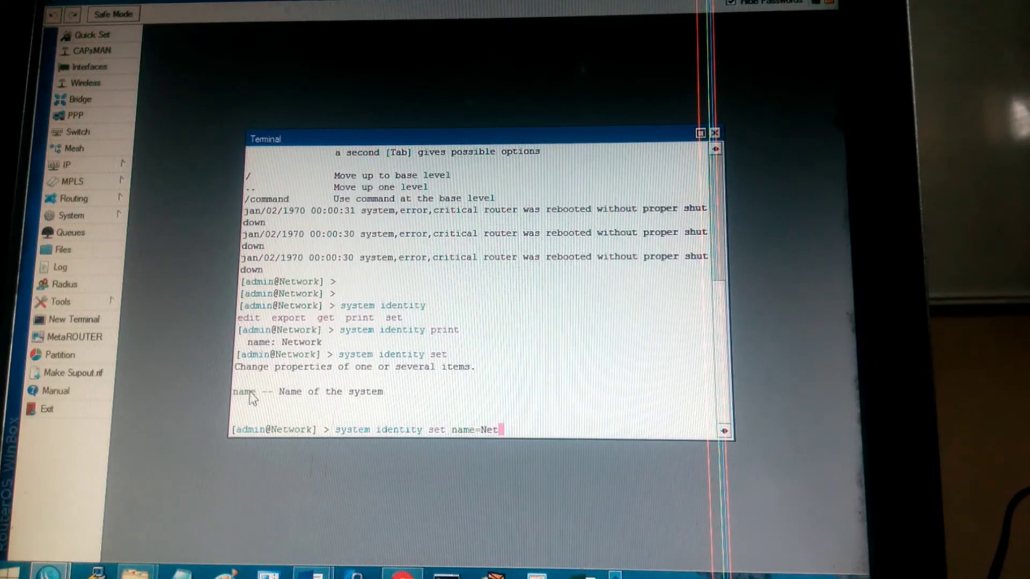
text(work_)
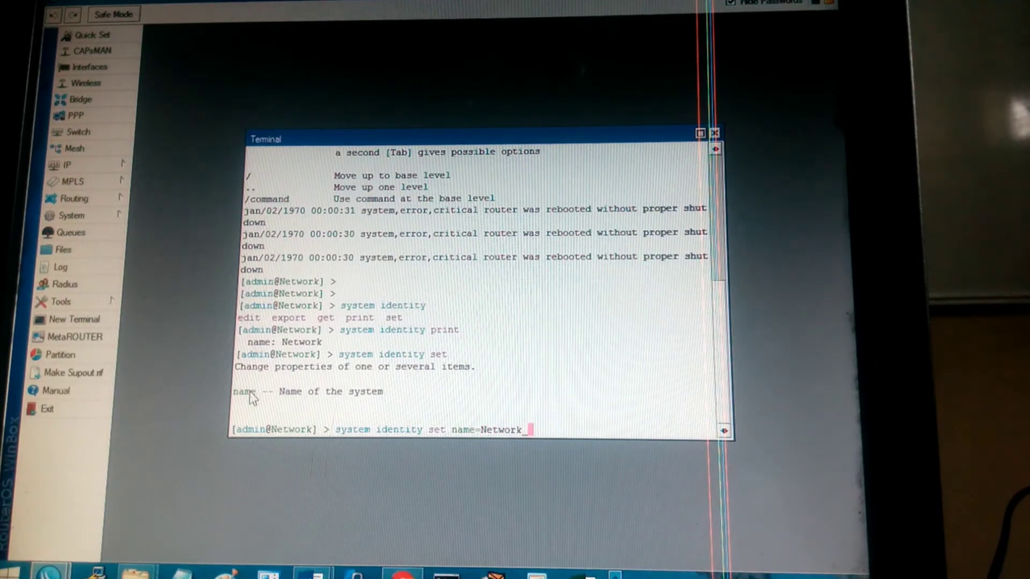
text(Class)
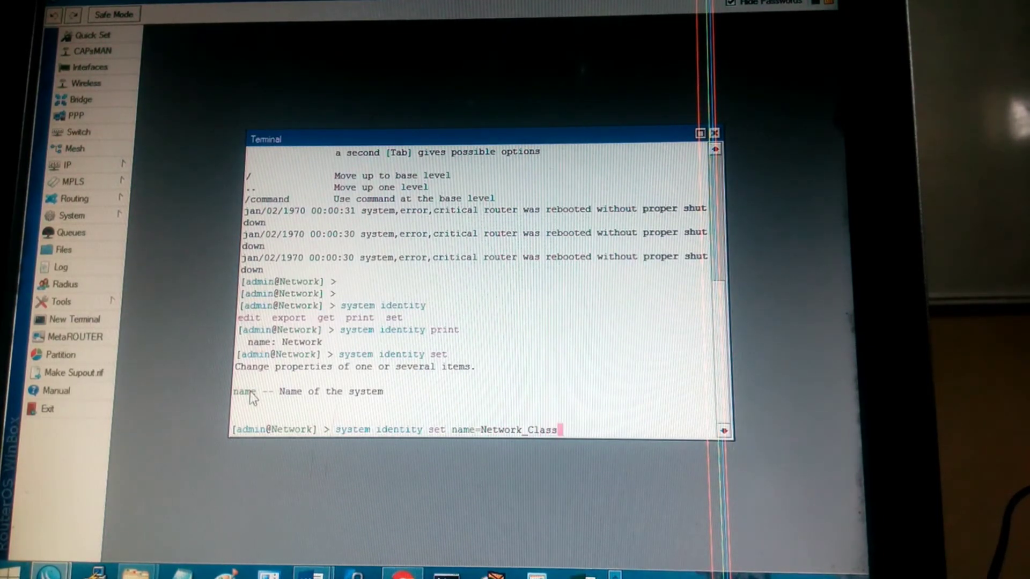
Step: Set the identity to Network_Class and confirm it in the loader's discovered-routers list
key(Return)
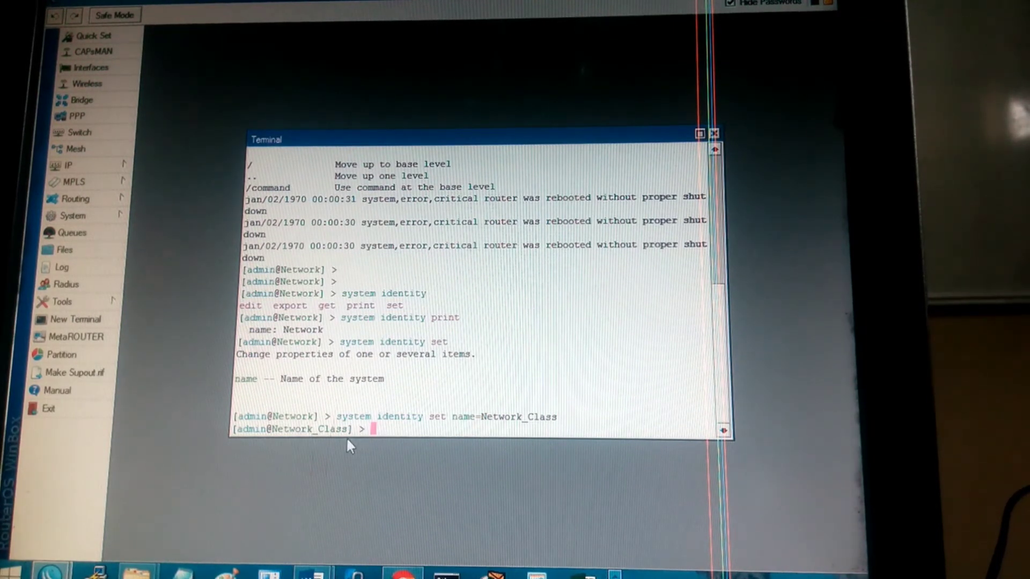
mouse_move(98, 572)
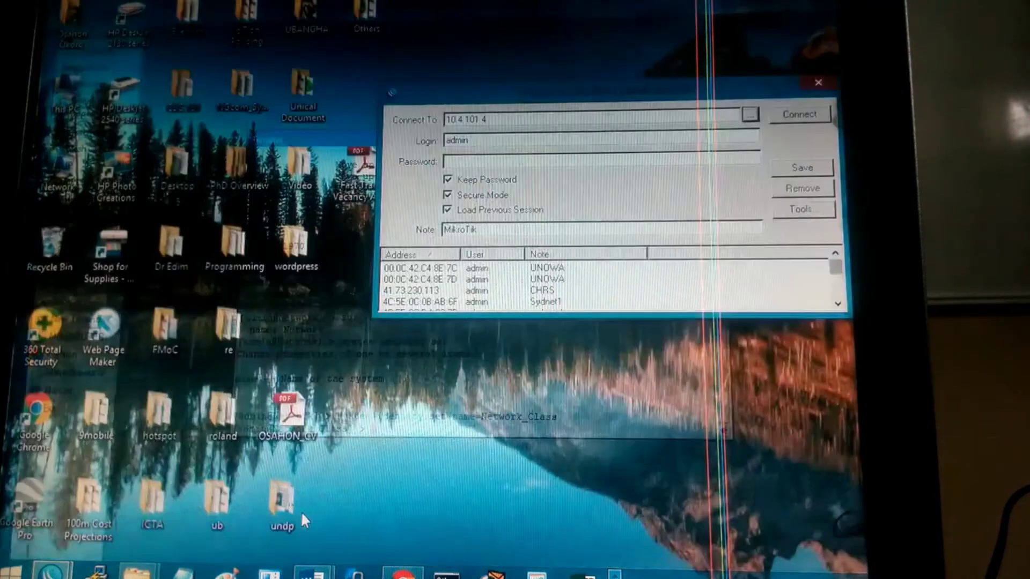
click(304, 519)
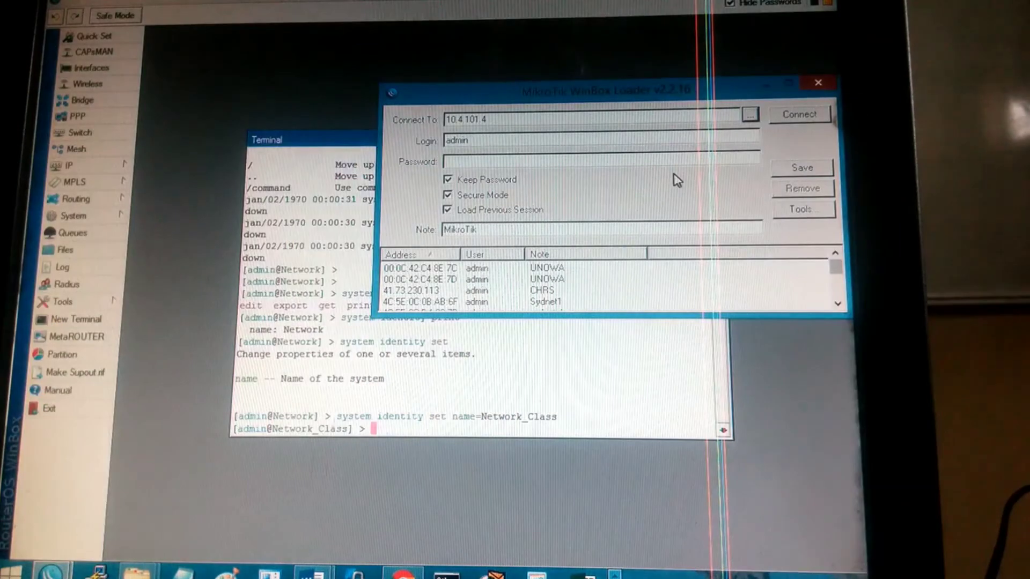
click(750, 118)
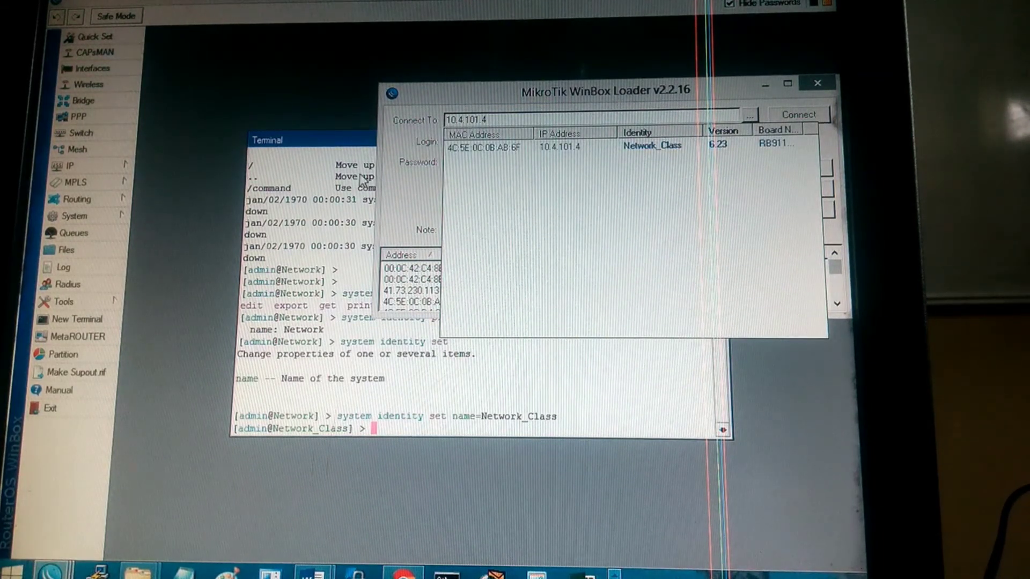
click(327, 322)
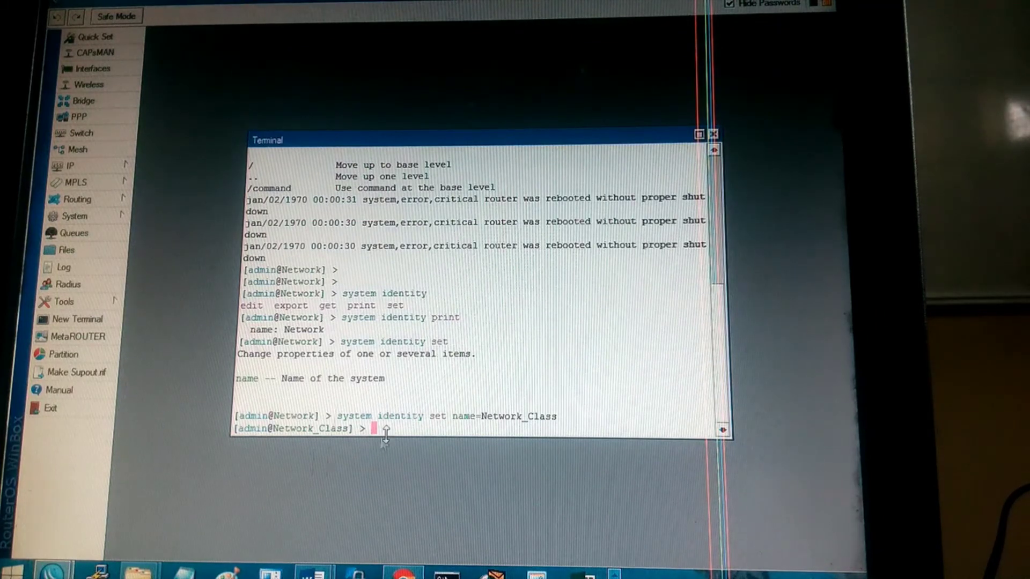